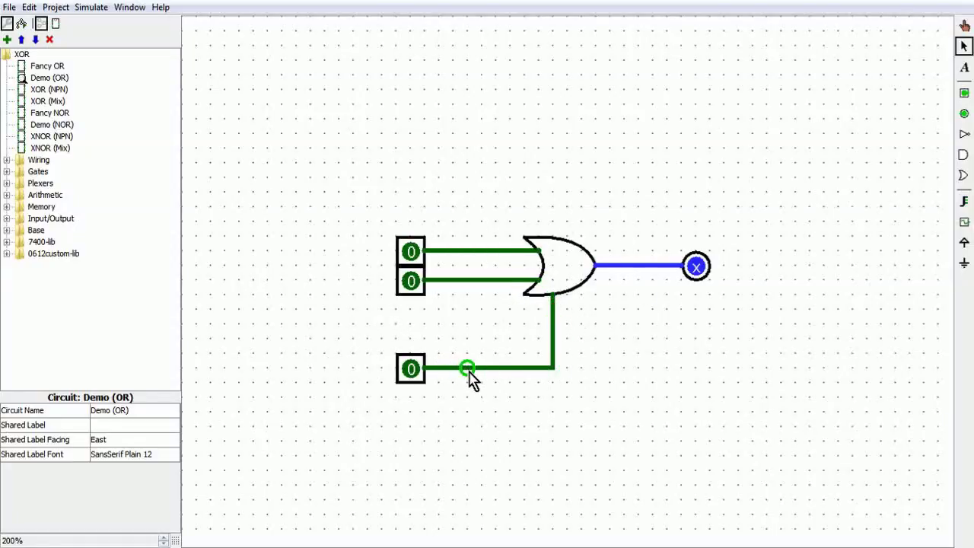
# Step: Try the OR demo with the bottom, top and middle inputs switched on in turn
pyautogui.click(411, 370)
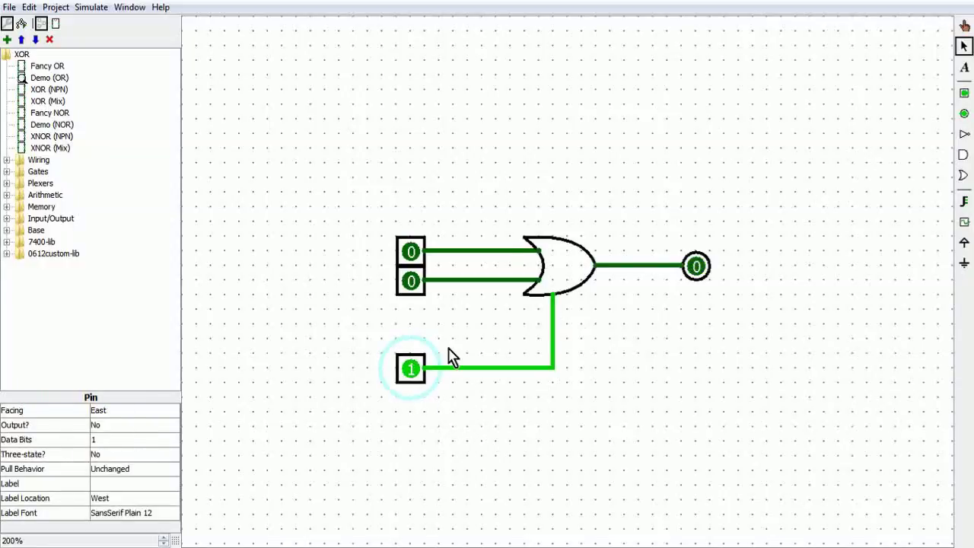
pyautogui.click(411, 253)
pyautogui.click(415, 281)
pyautogui.click(412, 254)
pyautogui.click(411, 254)
# Step: End with top and middle inputs at 1 and bottom at 0, and move the two top pins left
pyautogui.click(413, 281)
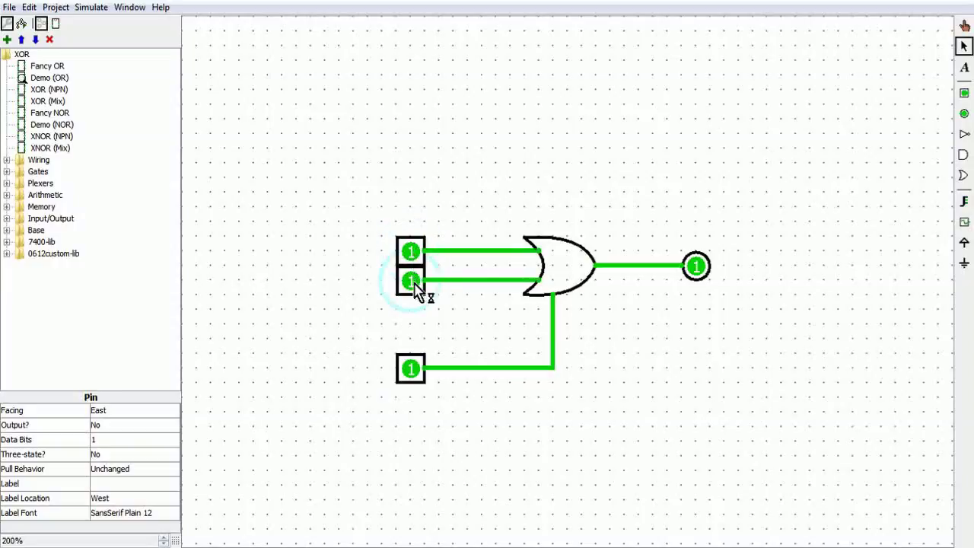
pyautogui.click(412, 254)
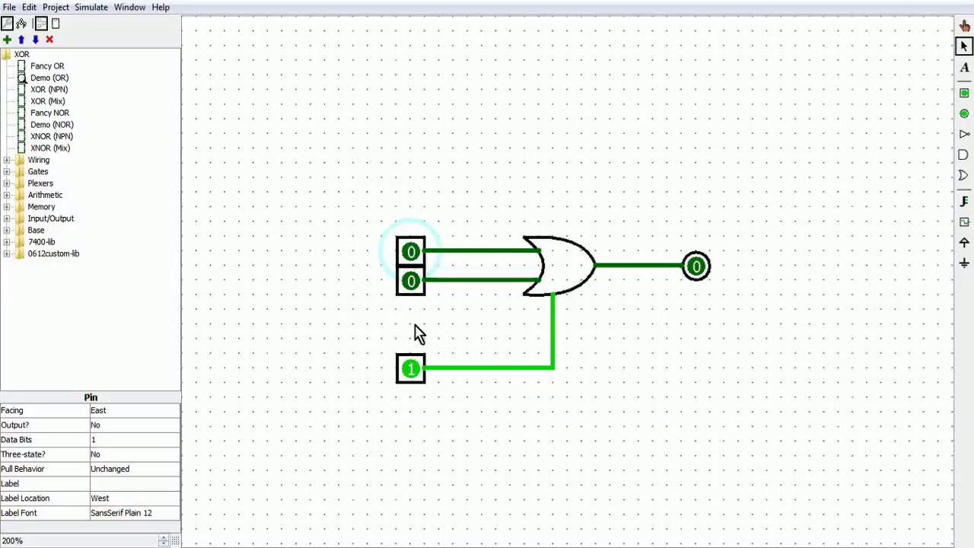
pyautogui.click(412, 253)
pyautogui.click(412, 282)
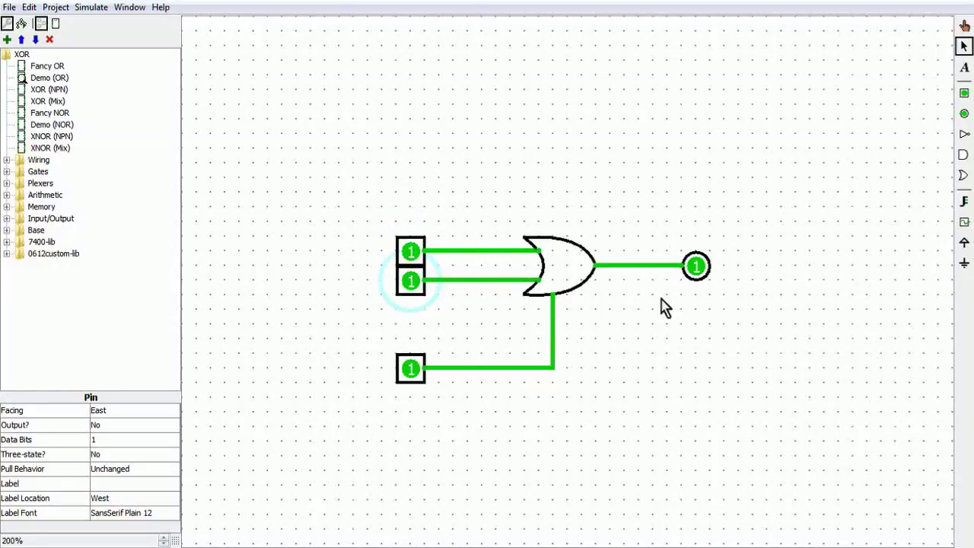
pyautogui.click(411, 370)
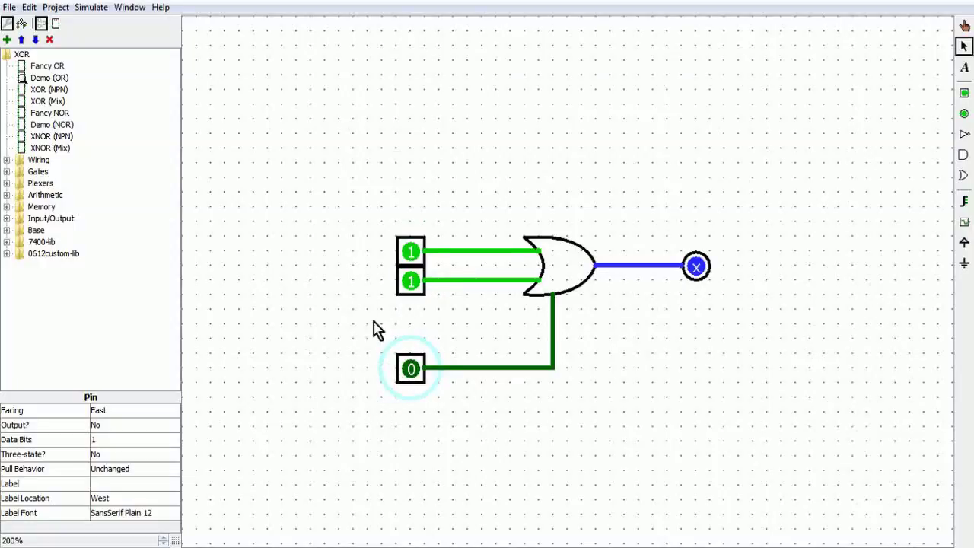
pyautogui.moveTo(364, 206); pyautogui.dragTo(310, 281)
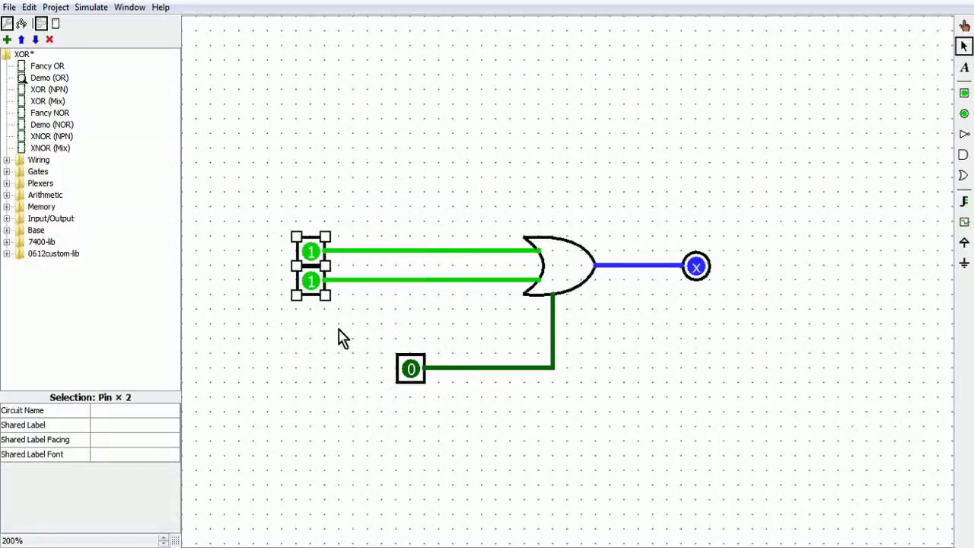
# Step: Delete the vertical wire under the OR gate and the bottom input's wire
pyautogui.click(551, 334)
pyautogui.press('Delete')
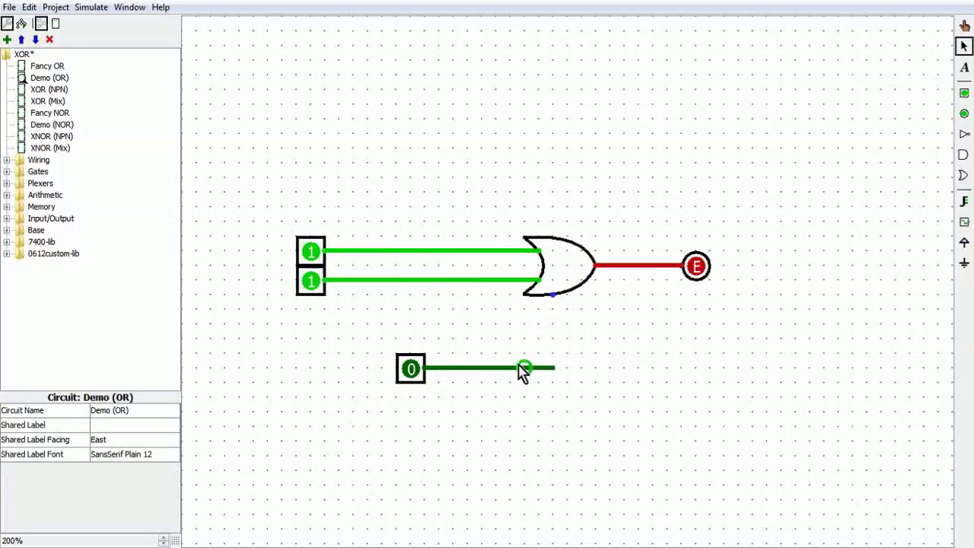
pyautogui.click(524, 368)
pyautogui.press('Delete')
# Step: Retest the two remaining inputs, turning both off and then both back on to 1
pyautogui.click(311, 252)
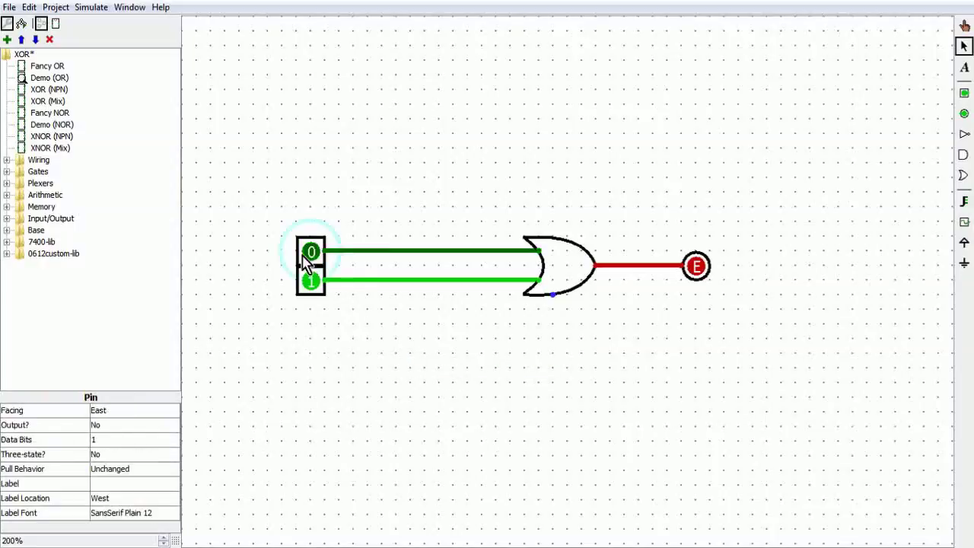
pyautogui.click(313, 281)
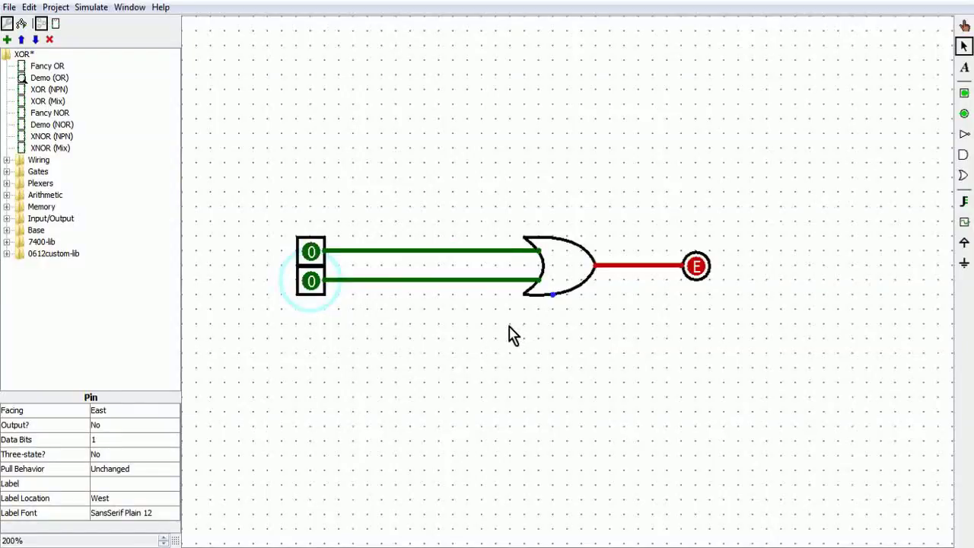
pyautogui.click(311, 252)
pyautogui.click(319, 290)
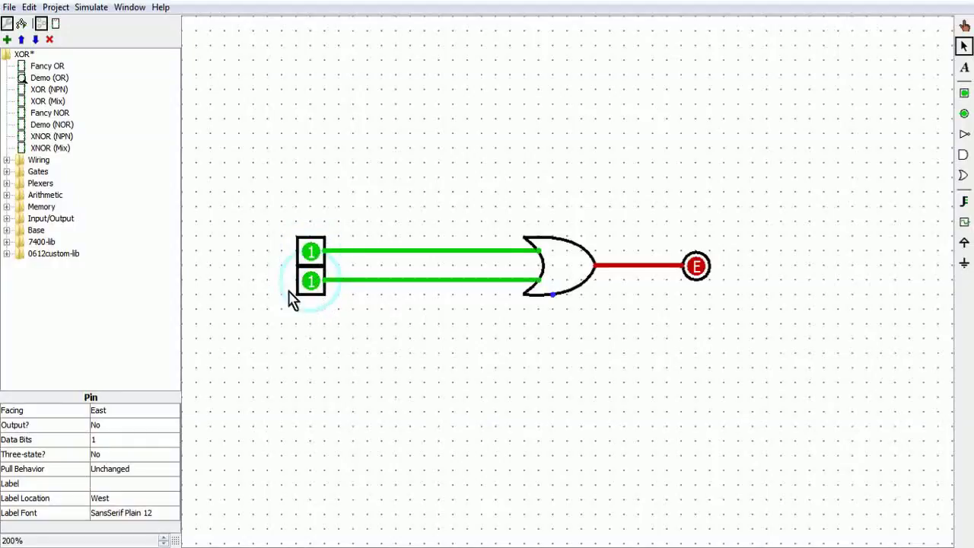
pyautogui.click(7, 172)
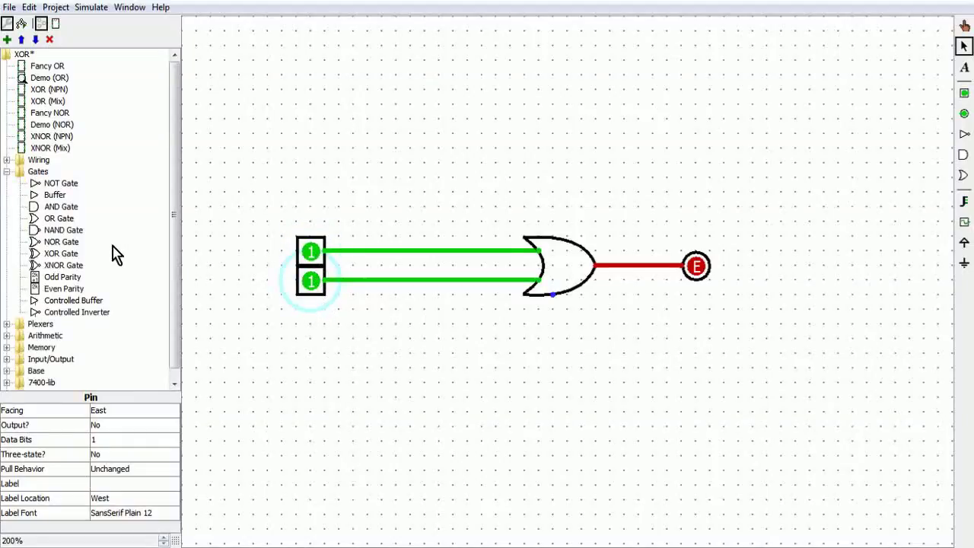
# Step: Place a NAND gate below the OR gate, fed by both input wires and driving the OR's lower input
pyautogui.click(65, 231)
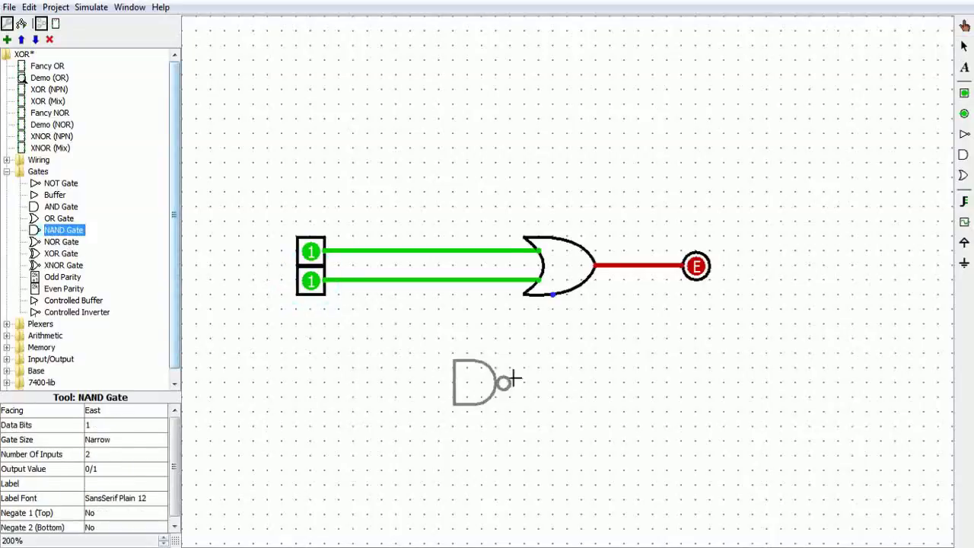
pyautogui.click(476, 354)
pyautogui.click(513, 416)
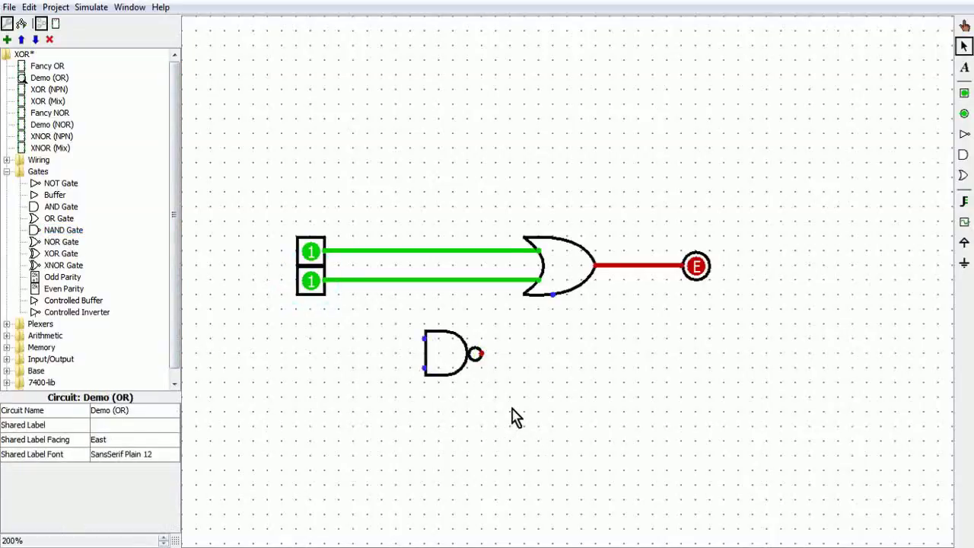
pyautogui.moveTo(476, 354); pyautogui.dragTo(554, 295)
pyautogui.moveTo(447, 346); pyautogui.dragTo(476, 347)
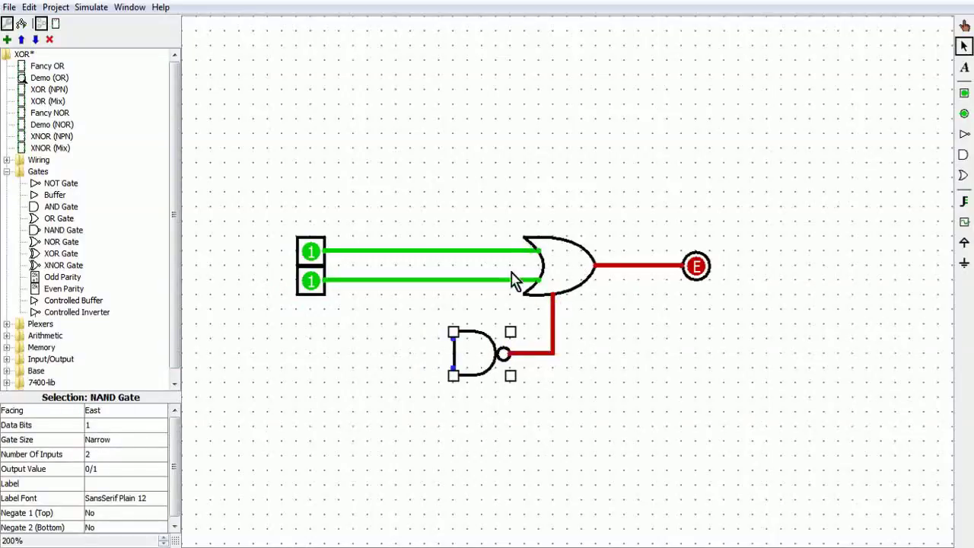
pyautogui.moveTo(410, 251); pyautogui.dragTo(454, 337)
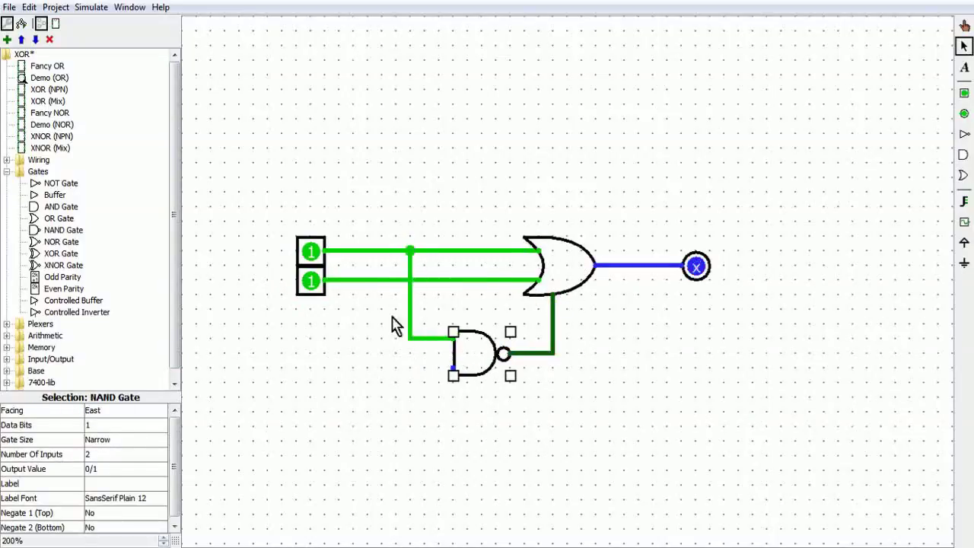
pyautogui.moveTo(380, 280); pyautogui.dragTo(453, 369)
pyautogui.click(438, 431)
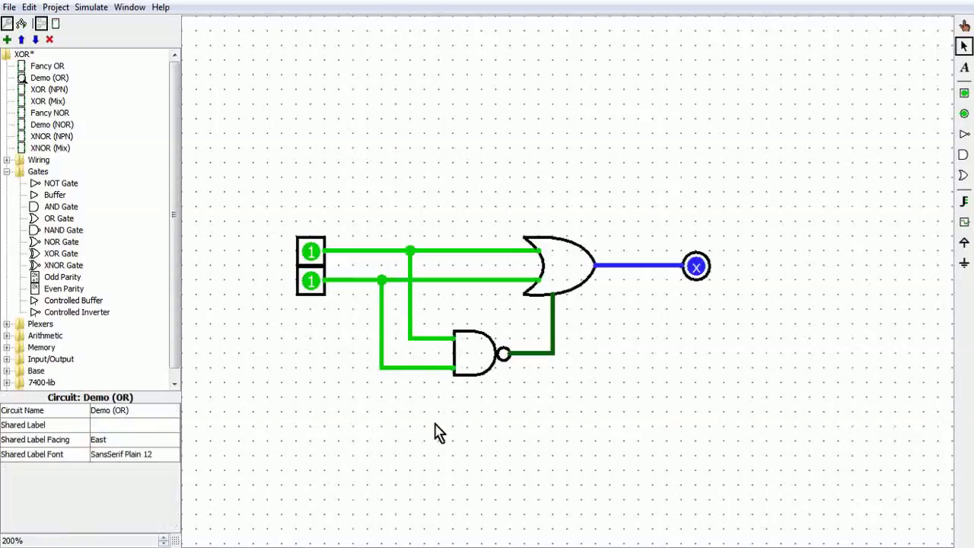
# Step: Test the NAND-augmented circuit by toggling the top and bottom inputs through combinations
pyautogui.click(312, 254)
pyautogui.click(313, 286)
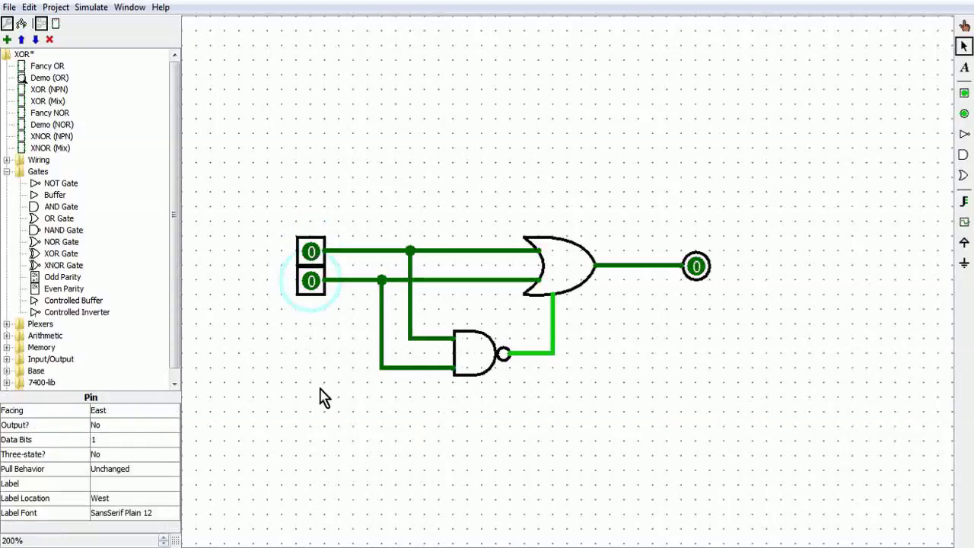
pyautogui.click(310, 283)
pyautogui.click(312, 283)
pyautogui.click(311, 252)
pyautogui.click(311, 252)
pyautogui.click(315, 283)
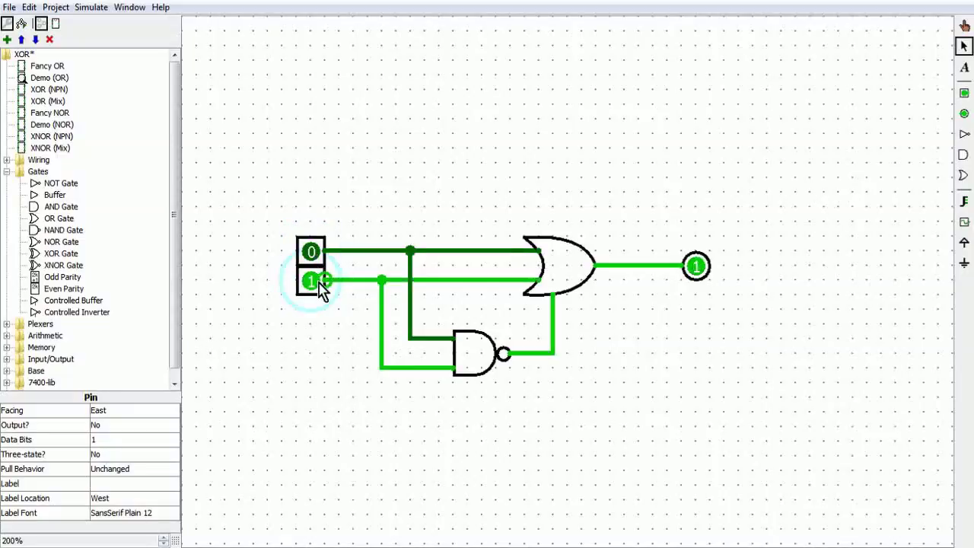
pyautogui.click(315, 283)
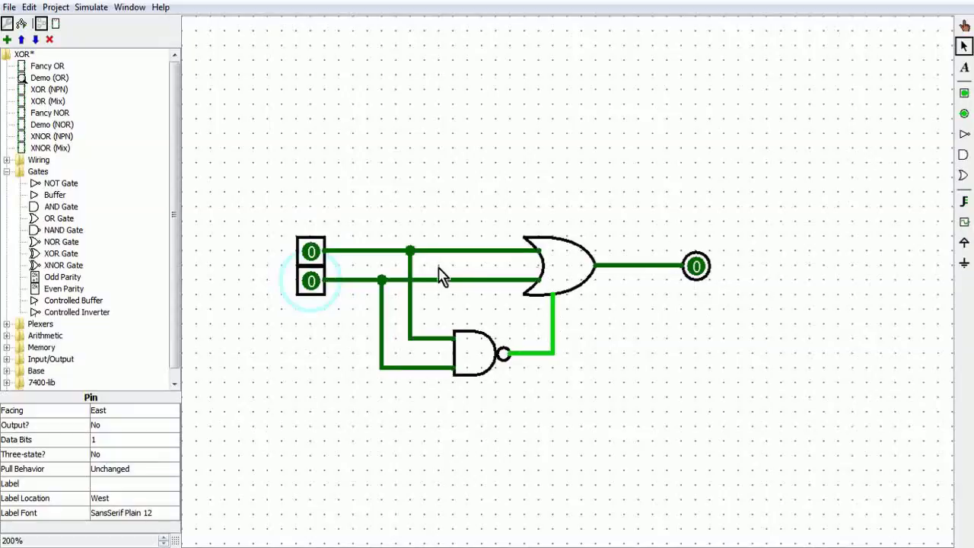
# Step: Set both inputs to 1 and move the output pin further right
pyautogui.click(311, 252)
pyautogui.click(310, 252)
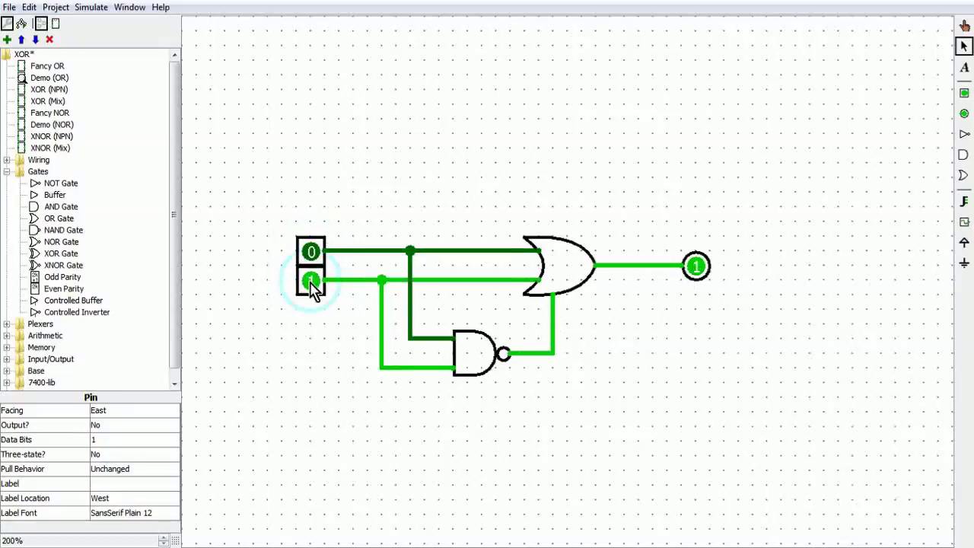
pyautogui.click(310, 280)
pyautogui.doubleClick(311, 252)
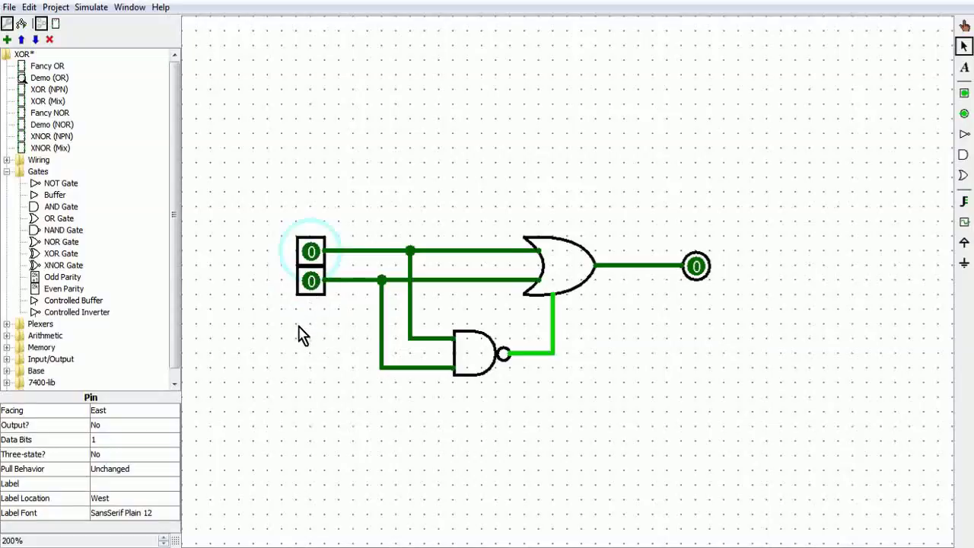
pyautogui.click(311, 252)
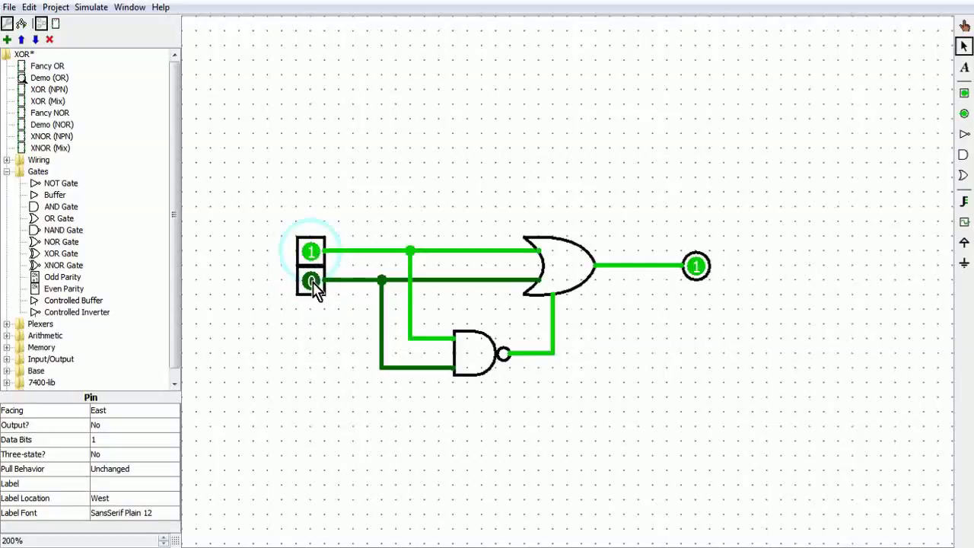
pyautogui.click(313, 283)
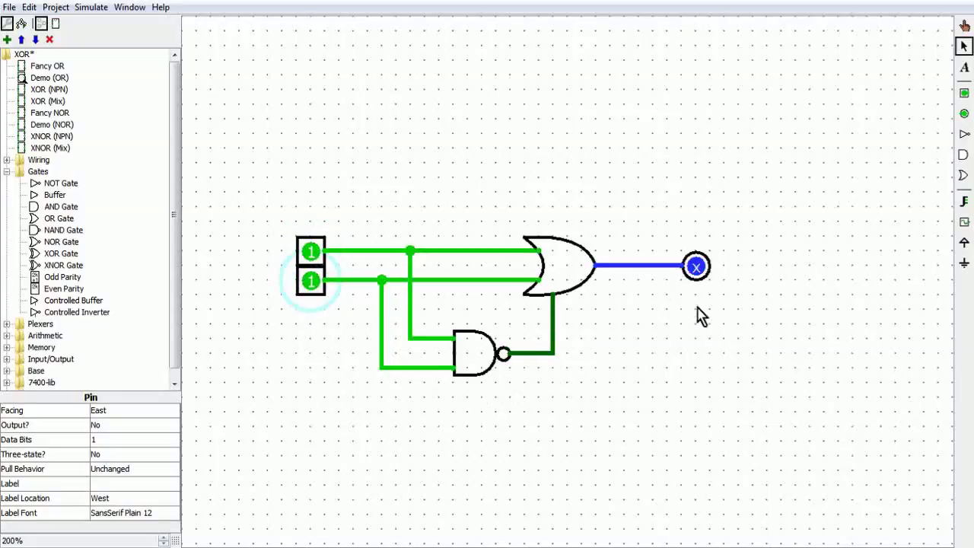
pyautogui.moveTo(704, 280); pyautogui.dragTo(796, 292)
# Step: Attach a pull-down resistor to the OR circuit's output wire
pyautogui.click(766, 362)
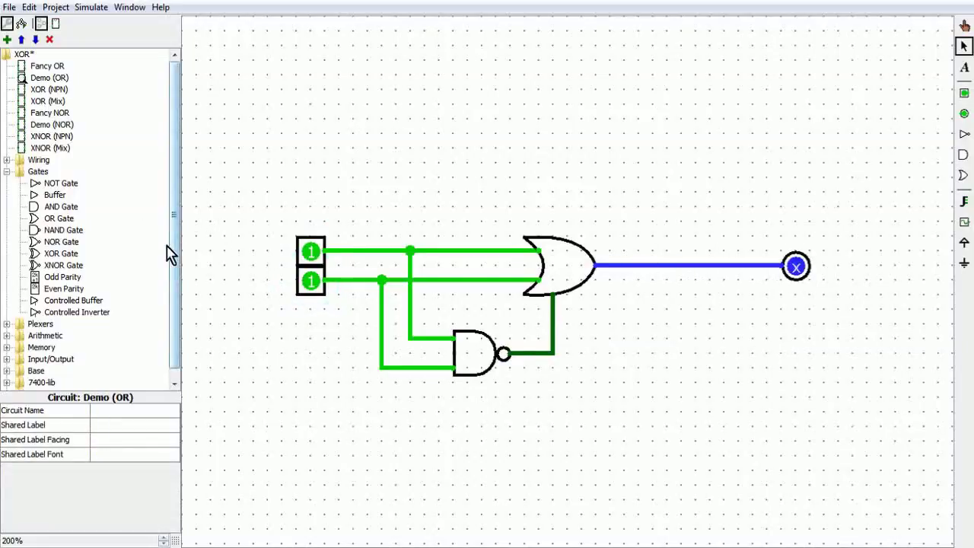
pyautogui.click(7, 159)
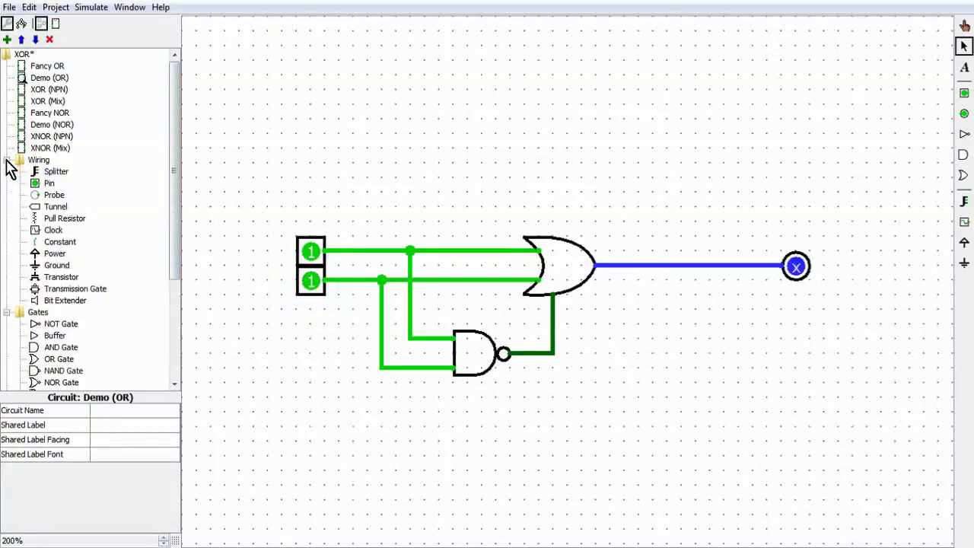
pyautogui.click(73, 222)
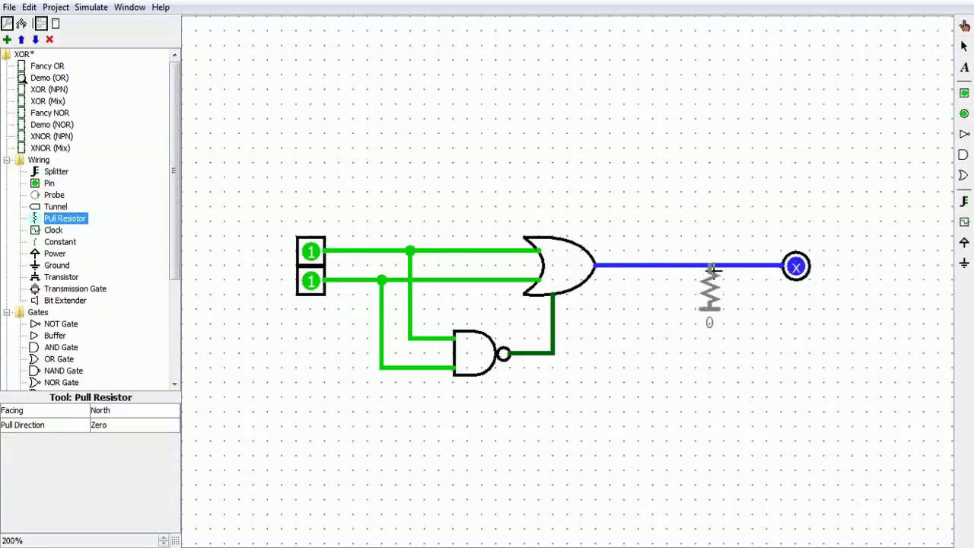
pyautogui.click(712, 268)
pyautogui.click(783, 348)
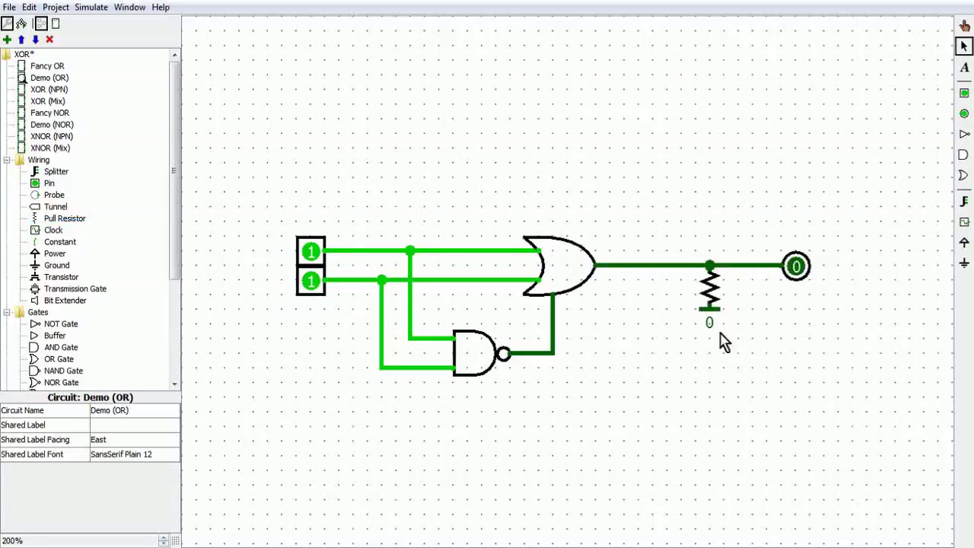
# Step: Toggle both inputs through every combination, ending with both inputs at 0
pyautogui.click(314, 253)
pyautogui.click(314, 280)
pyautogui.click(313, 280)
pyautogui.click(313, 280)
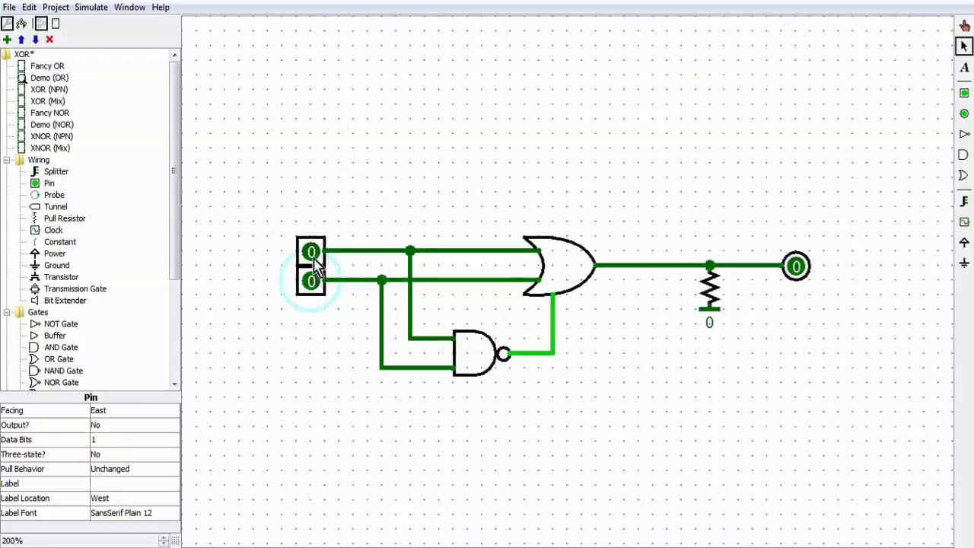
pyautogui.click(314, 255)
pyautogui.click(313, 255)
pyautogui.click(313, 255)
pyautogui.click(315, 285)
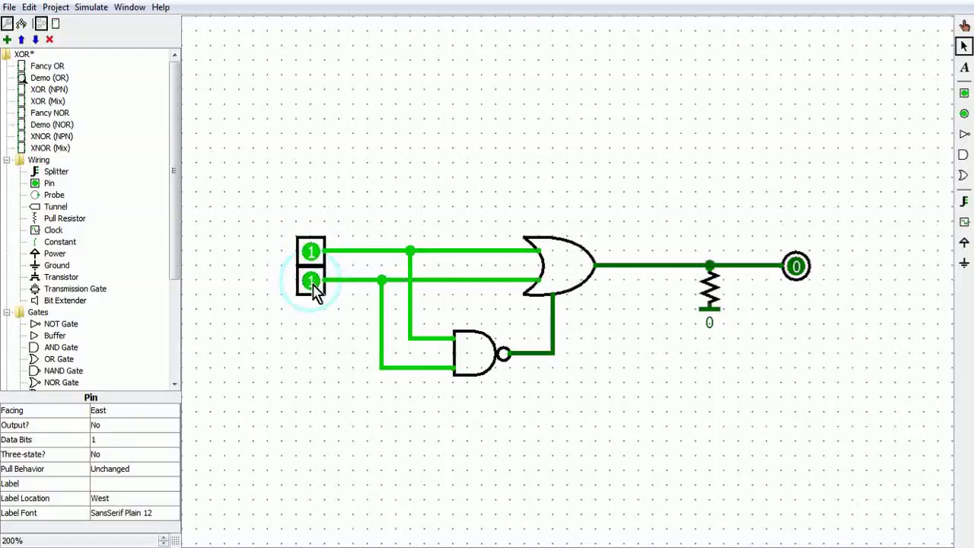
pyautogui.click(312, 283)
pyautogui.click(312, 254)
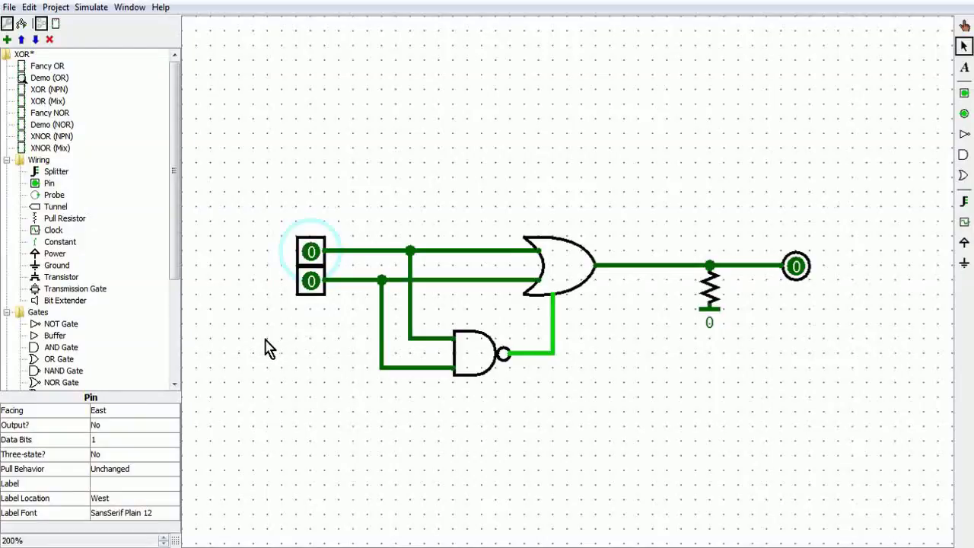
pyautogui.moveTo(246, 185); pyautogui.dragTo(389, 191)
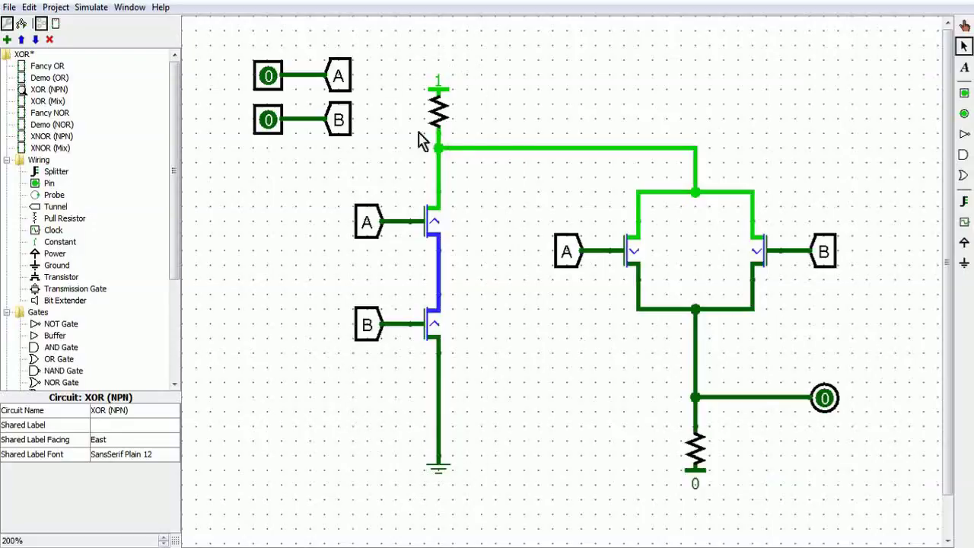
# Step: Toggle inputs A and B of XOR (NPN), select the left transistor column, and set A to 1
pyautogui.click(266, 76)
pyautogui.click(268, 122)
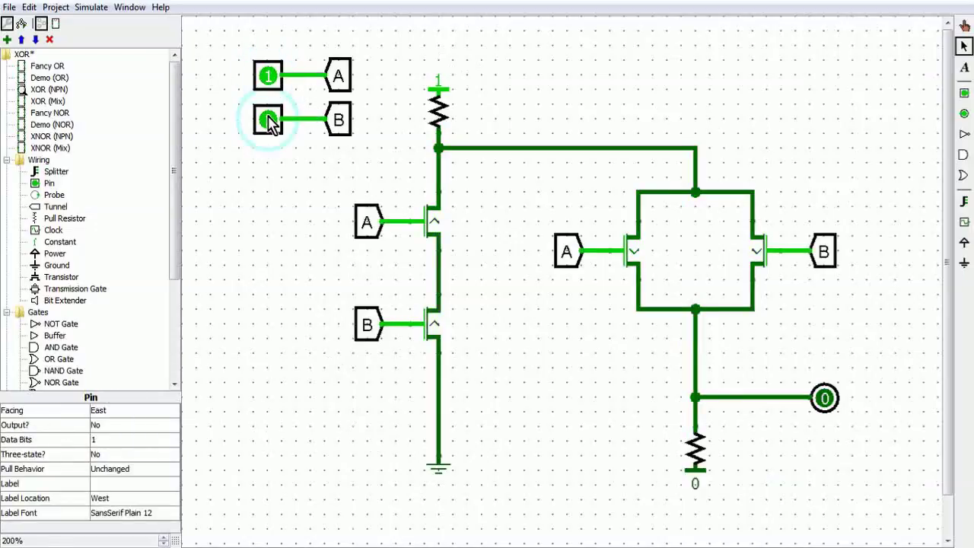
pyautogui.click(269, 122)
pyautogui.click(268, 76)
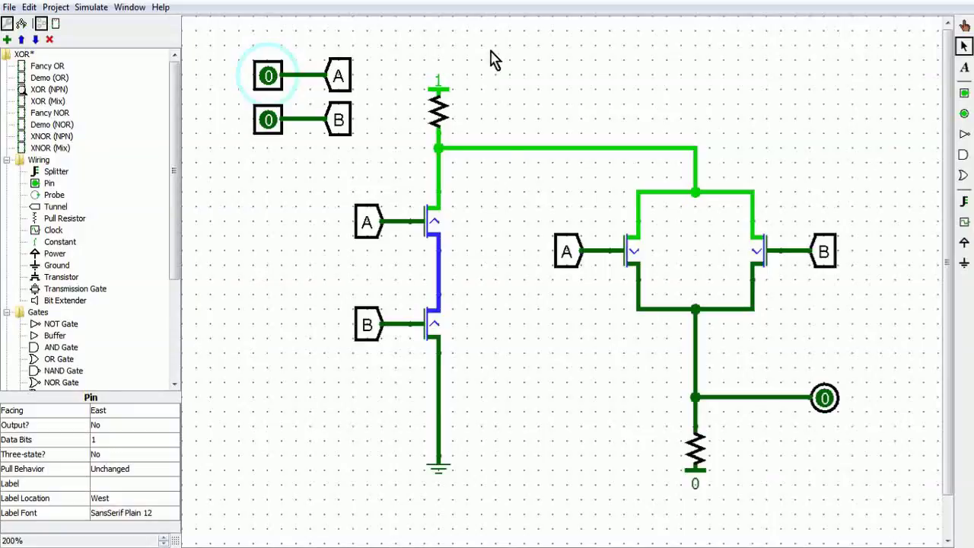
pyautogui.moveTo(491, 48); pyautogui.dragTo(542, 99)
pyautogui.click(281, 80)
# Step: Cycle A and B through 01, 10 and 11, returning both to 0
pyautogui.click(279, 83)
pyautogui.click(277, 134)
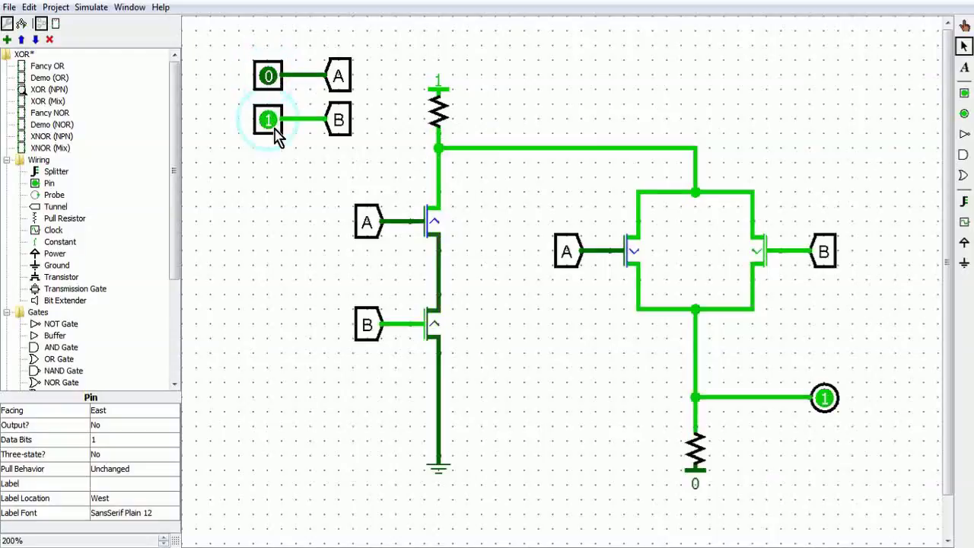
pyautogui.click(275, 131)
pyautogui.click(271, 79)
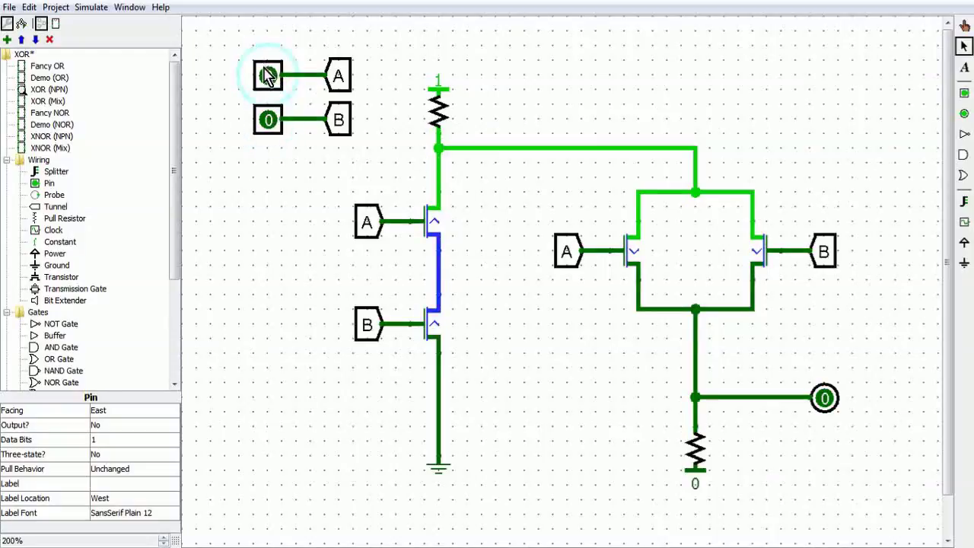
pyautogui.click(276, 128)
pyautogui.click(276, 128)
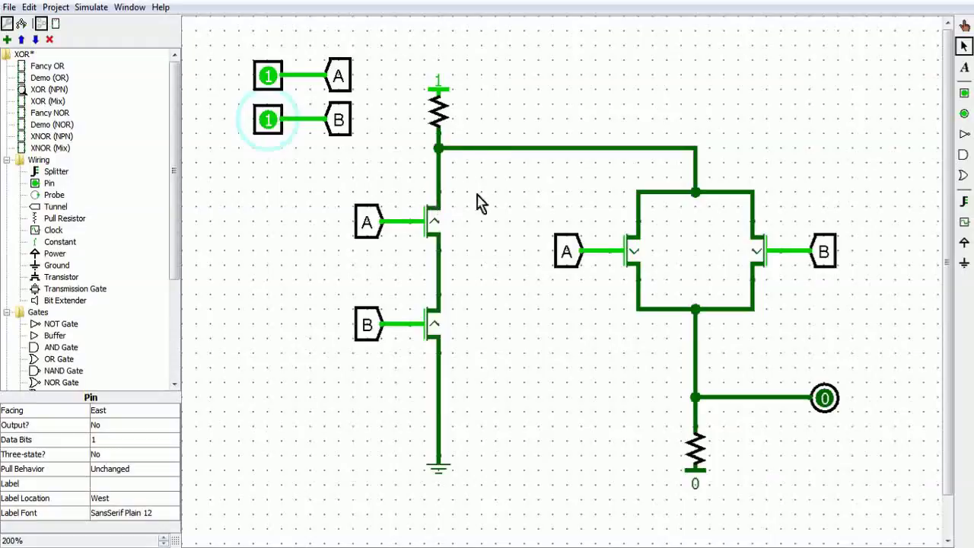
pyautogui.click(276, 128)
pyautogui.click(270, 80)
# Step: Retest with A=1, B=1 giving output 0, reset with Ctrl+R, and reopen Demo (OR)
pyautogui.click(270, 79)
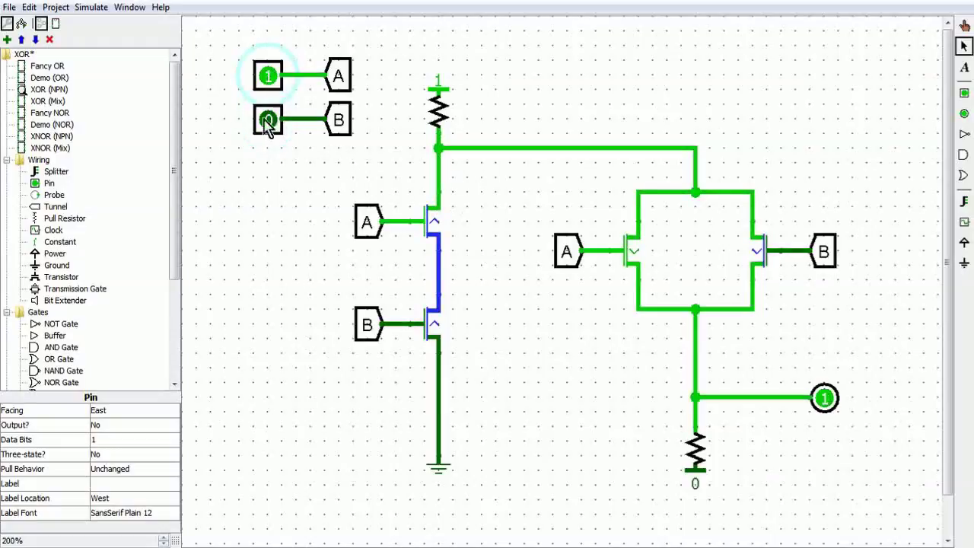
pyautogui.click(274, 126)
pyautogui.click(274, 127)
pyautogui.click(269, 80)
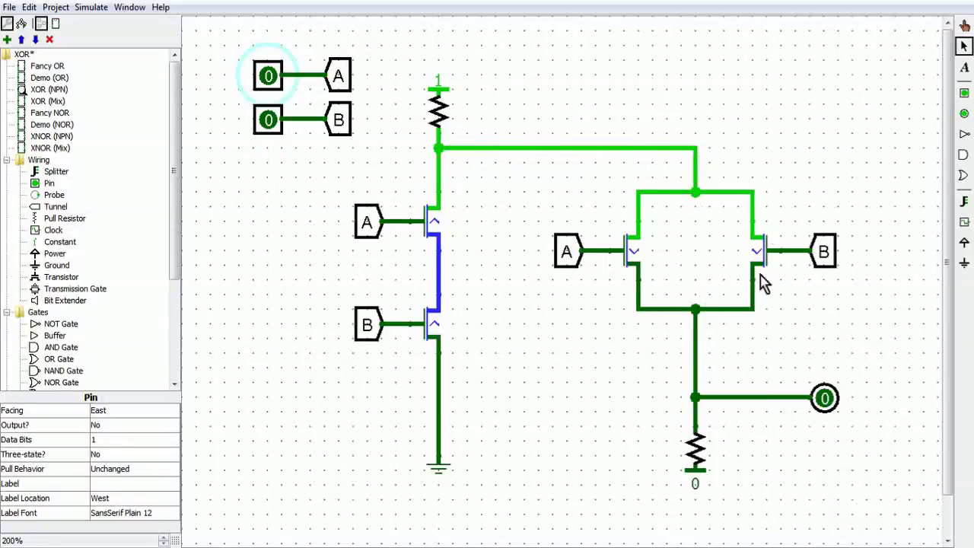
pyautogui.click(268, 77)
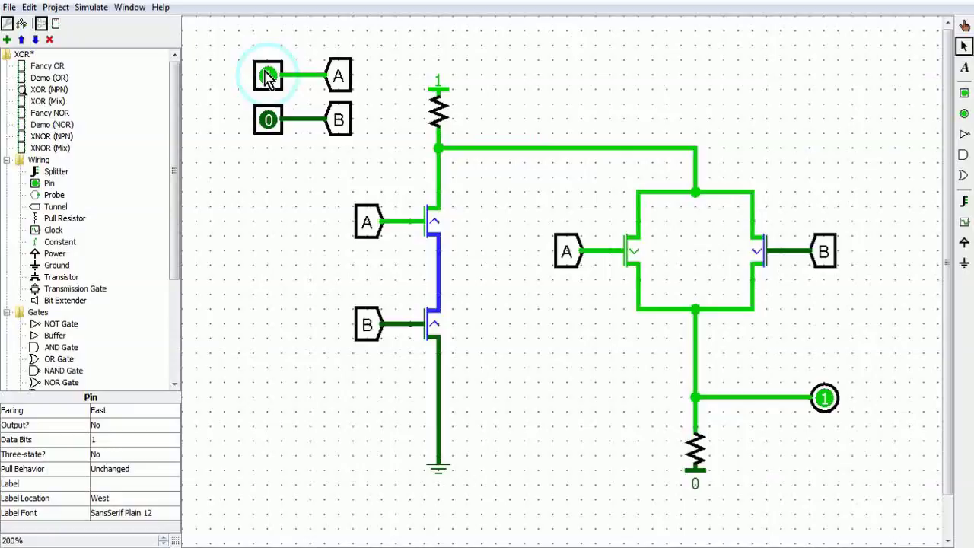
pyautogui.click(268, 121)
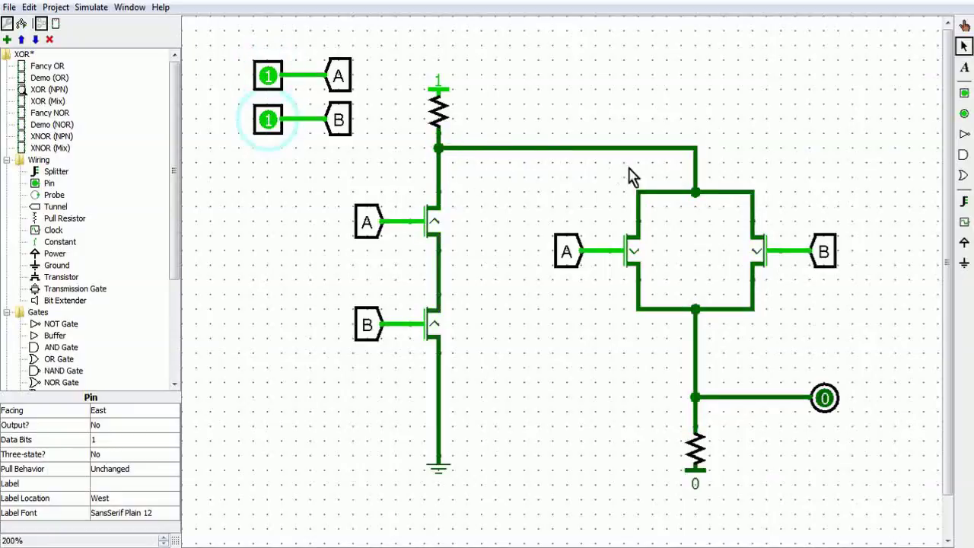
pyautogui.hotkey('ctrl', 'r')
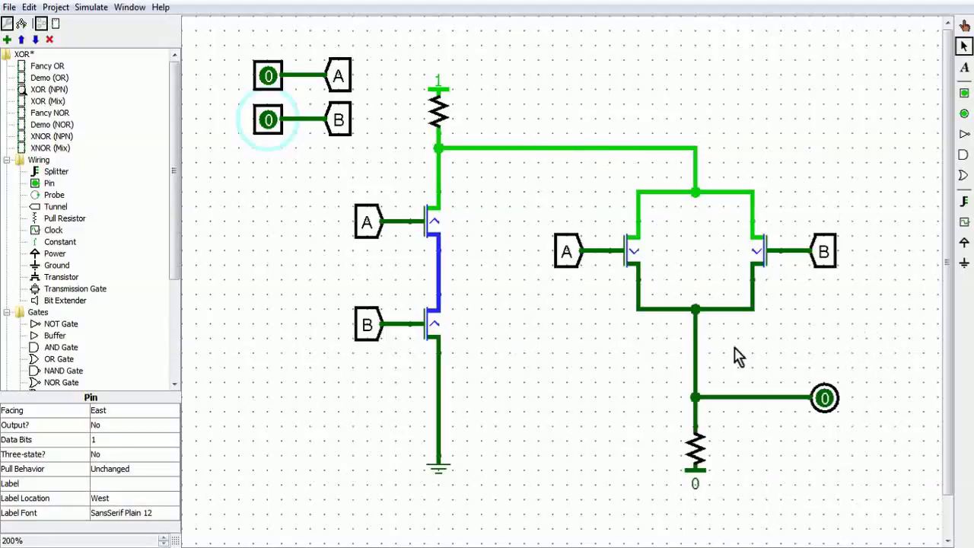
pyautogui.doubleClick(62, 78)
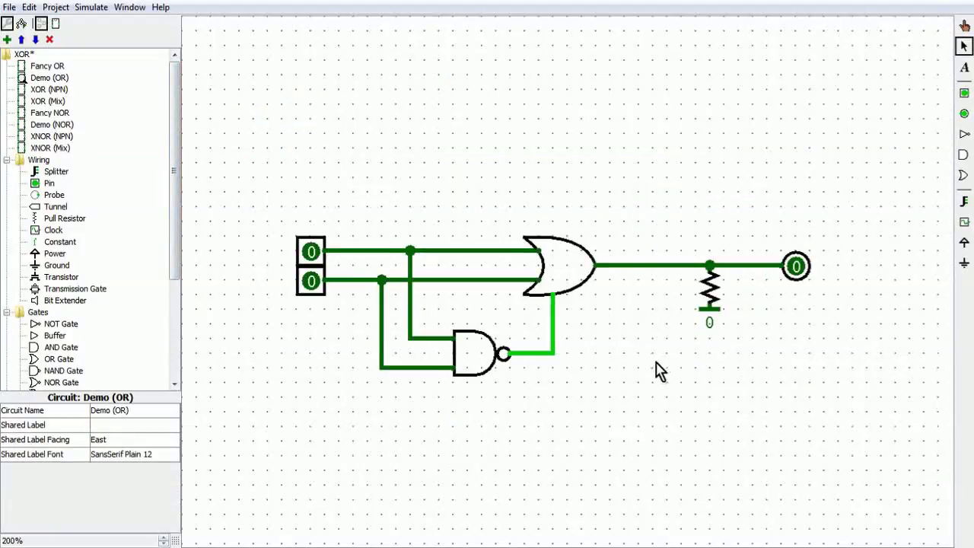
pyautogui.doubleClick(61, 91)
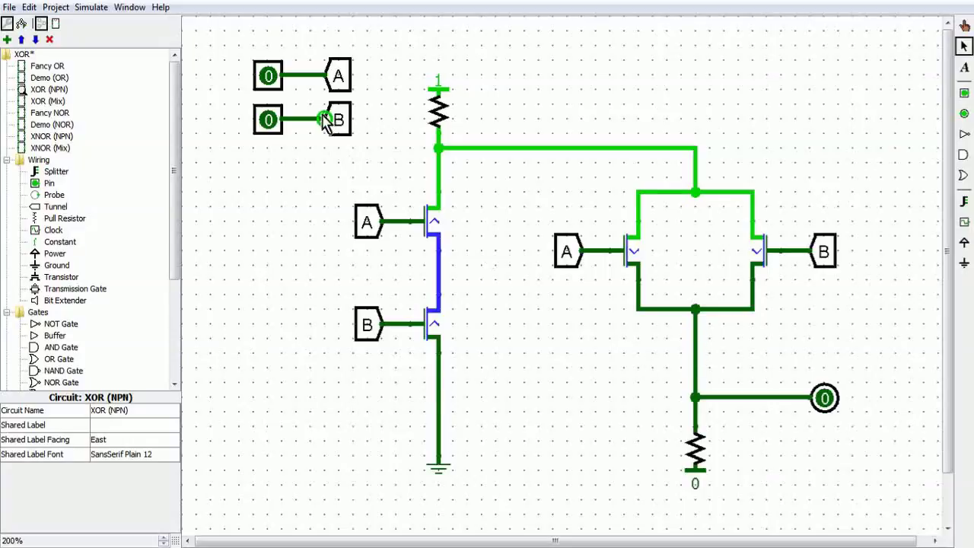
# Step: Toggle A and B, finish with both at 1 so the output is 0, and extend the wire to the junction
pyautogui.click(268, 80)
pyautogui.click(268, 80)
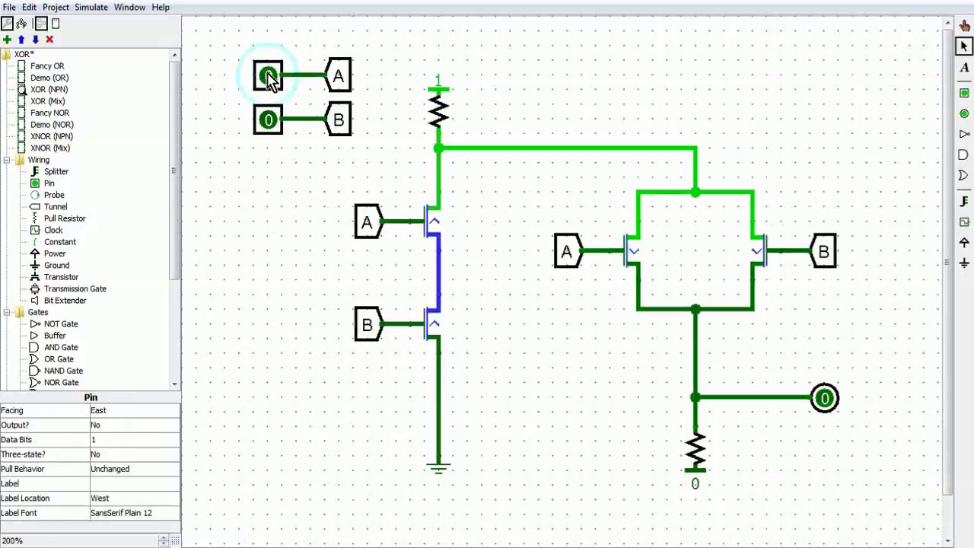
pyautogui.click(268, 121)
pyautogui.click(268, 122)
pyautogui.click(265, 76)
pyautogui.click(265, 76)
pyautogui.click(272, 80)
pyautogui.click(271, 124)
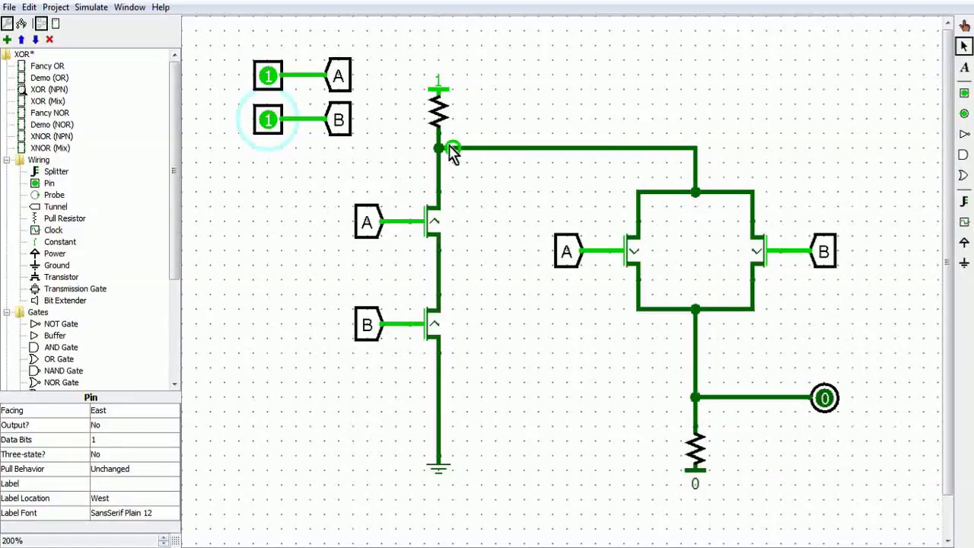
pyautogui.moveTo(695, 163); pyautogui.dragTo(696, 191)
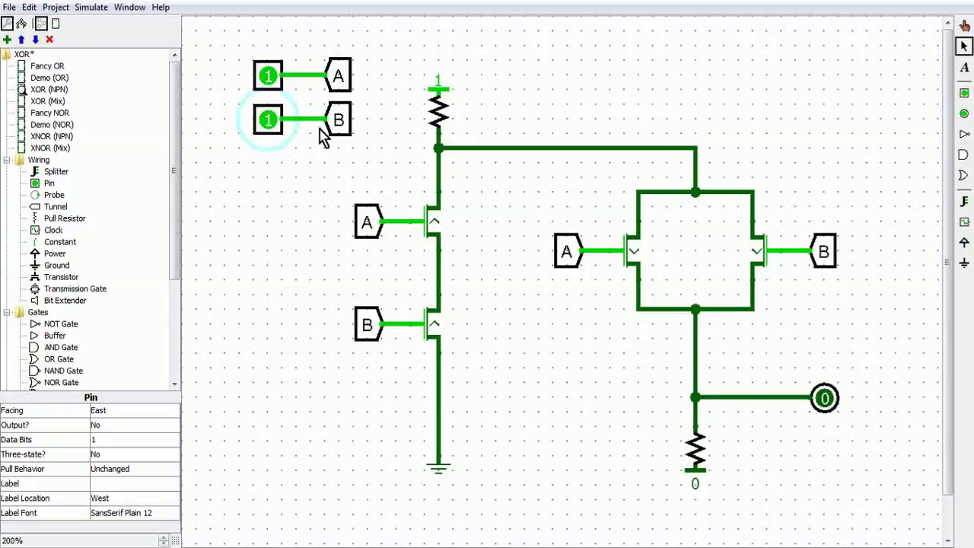
# Step: Move input pins A and B with their tunnels below the circuit and set both to 0
pyautogui.moveTo(384, 156); pyautogui.dragTo(217, 29)
pyautogui.moveTo(337, 76); pyautogui.dragTo(627, 380)
pyautogui.click(659, 502)
pyautogui.click(553, 382)
pyautogui.click(553, 428)
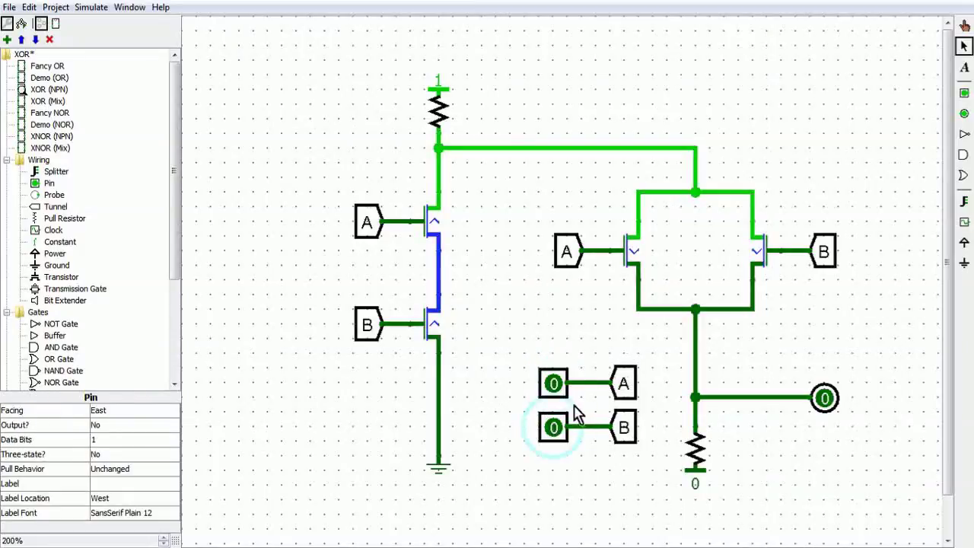
# Step: Retest the moved inputs: B alone, then A and B at 1 dropping the output to 0, then both 0
pyautogui.moveTo(870, 352); pyautogui.dragTo(838, 373)
pyautogui.click(553, 428)
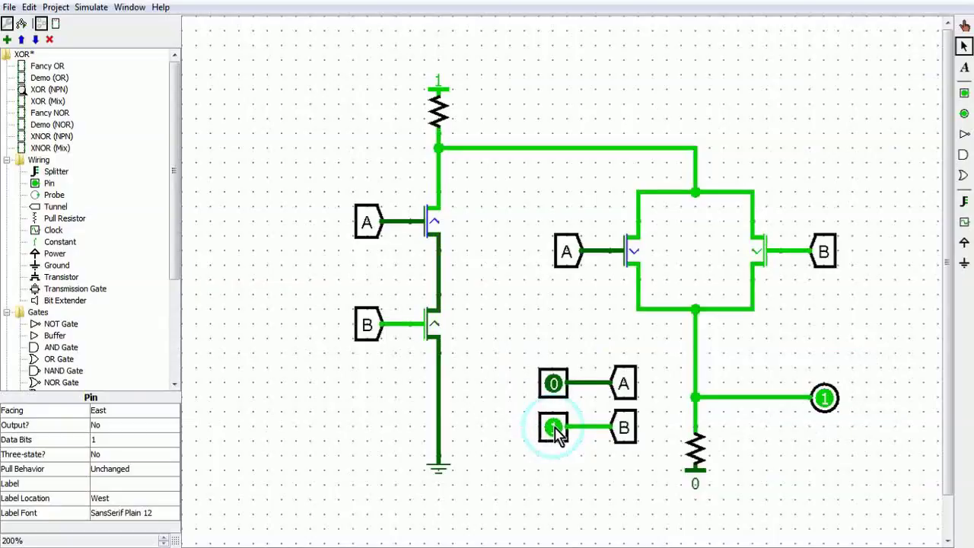
pyautogui.click(553, 428)
pyautogui.click(553, 383)
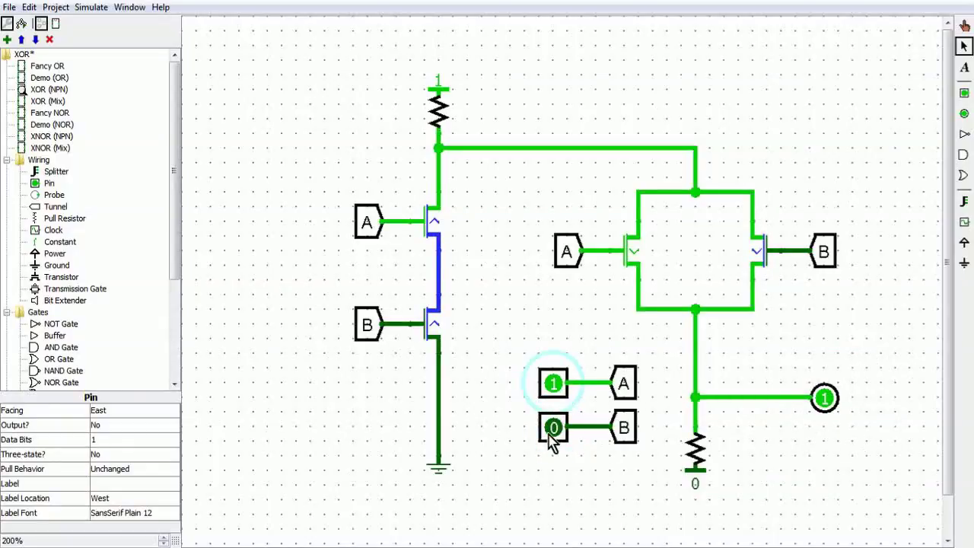
pyautogui.click(556, 429)
pyautogui.moveTo(676, 412); pyautogui.dragTo(868, 364)
pyautogui.click(553, 383)
pyautogui.click(553, 428)
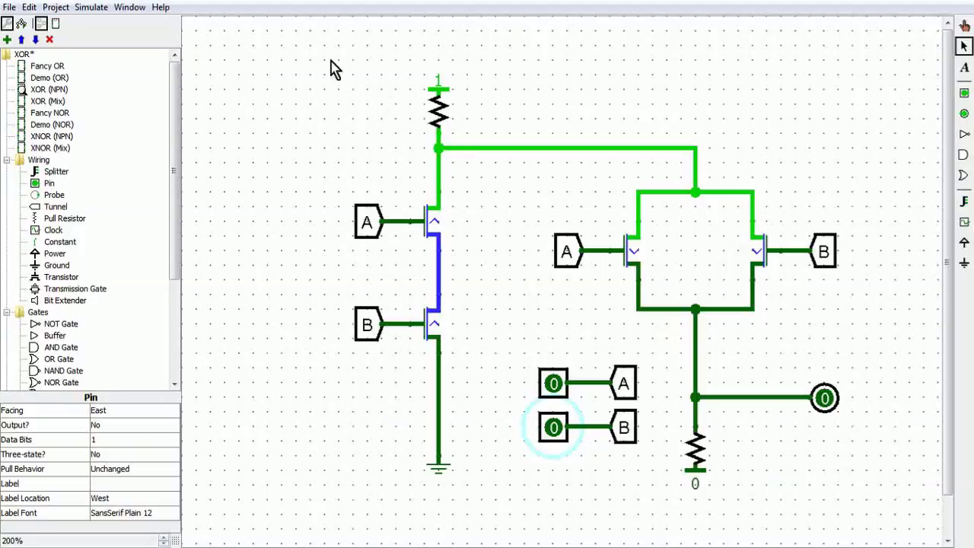
# Step: Select the left transistor column, then open the XOR (Mix) circuit
pyautogui.moveTo(306, 57); pyautogui.dragTo(509, 499)
pyautogui.click(515, 72)
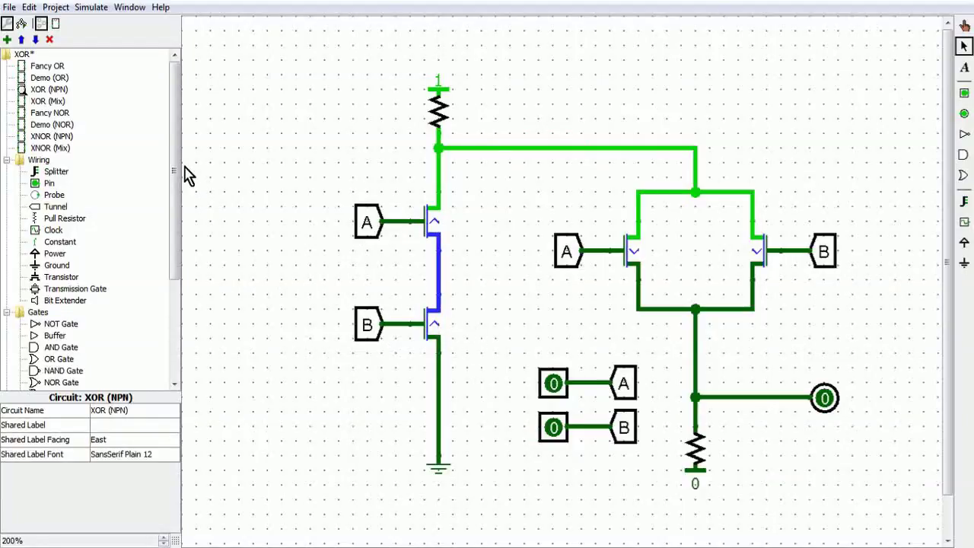
pyautogui.doubleClick(53, 101)
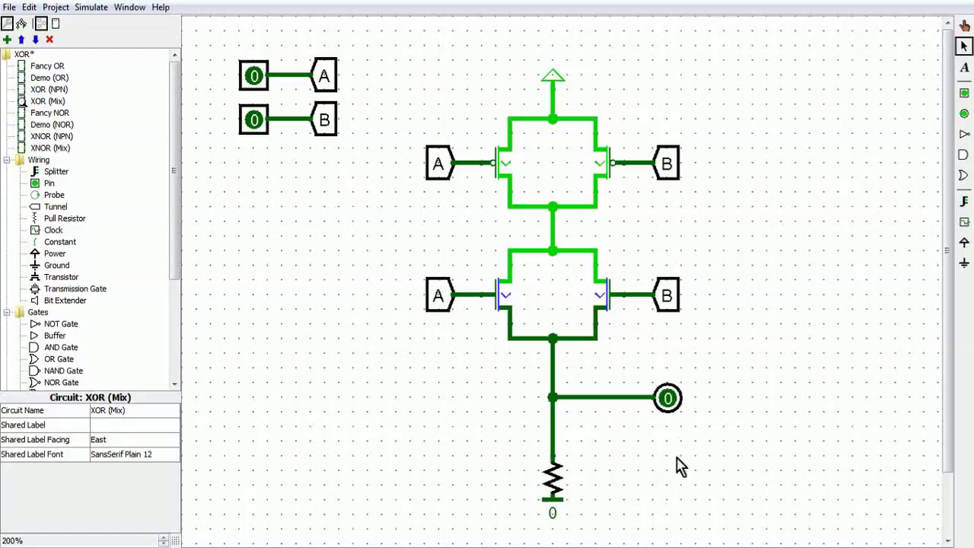
# Step: Compare the XOR (NPN) transistors with the XOR (Mix) top transistor pair
pyautogui.doubleClick(66, 90)
pyautogui.moveTo(509, 507); pyautogui.dragTo(391, 431)
pyautogui.doubleClick(51, 100)
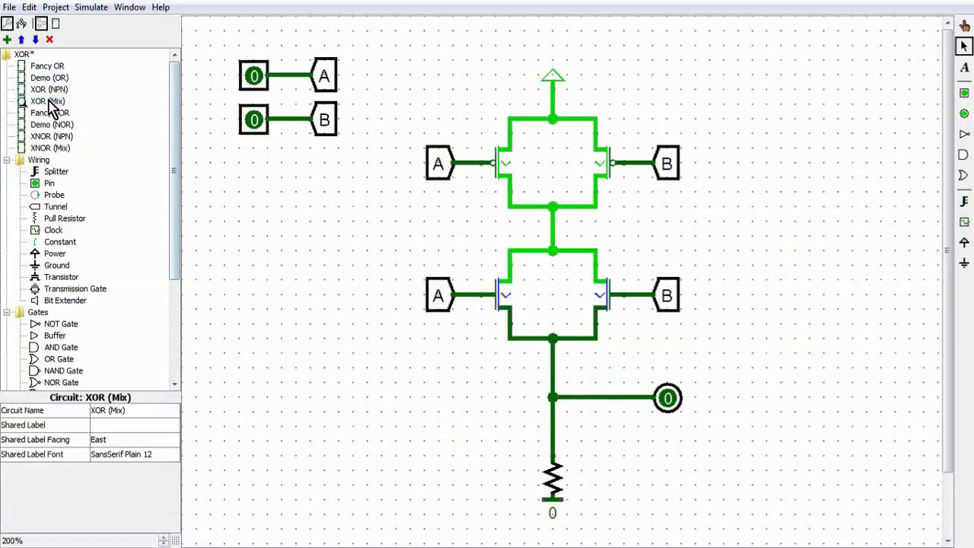
pyautogui.moveTo(390, 75); pyautogui.dragTo(496, 157)
# Step: Set A and B to 1 in XOR (Mix), outline the lower transistor pair, and choose XOR (NPN)
pyautogui.click(254, 80)
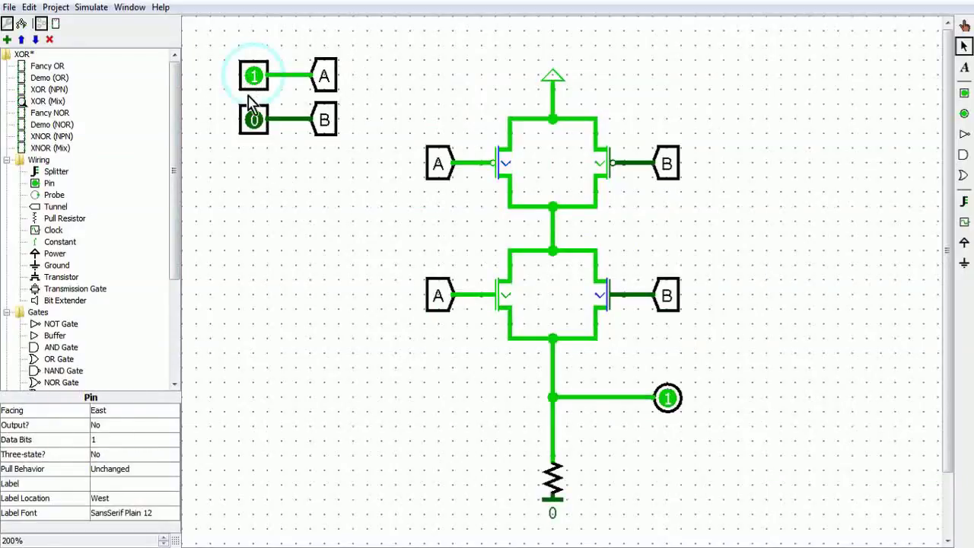
pyautogui.click(255, 122)
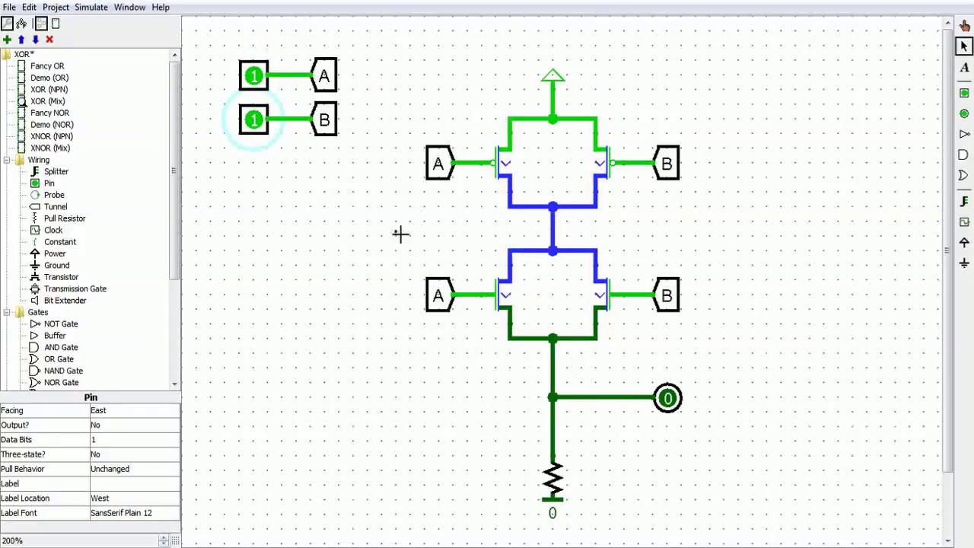
pyautogui.moveTo(395, 231); pyautogui.dragTo(449, 254)
pyautogui.click(61, 91)
# Step: Switch from XOR (NPN) back to XOR (Mix), outline its upper transistor pair, and reset with Ctrl+R
pyautogui.doubleClick(62, 92)
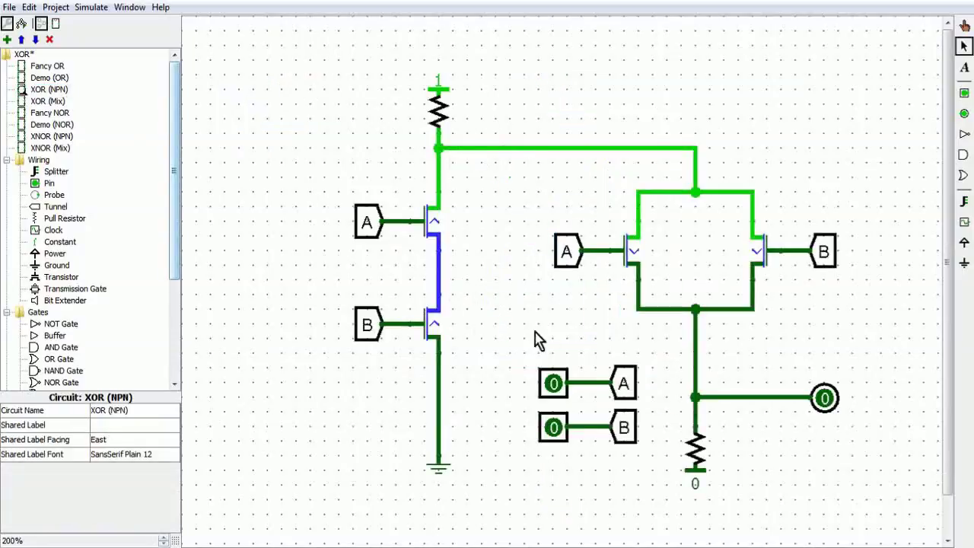
pyautogui.moveTo(881, 332); pyautogui.dragTo(771, 335)
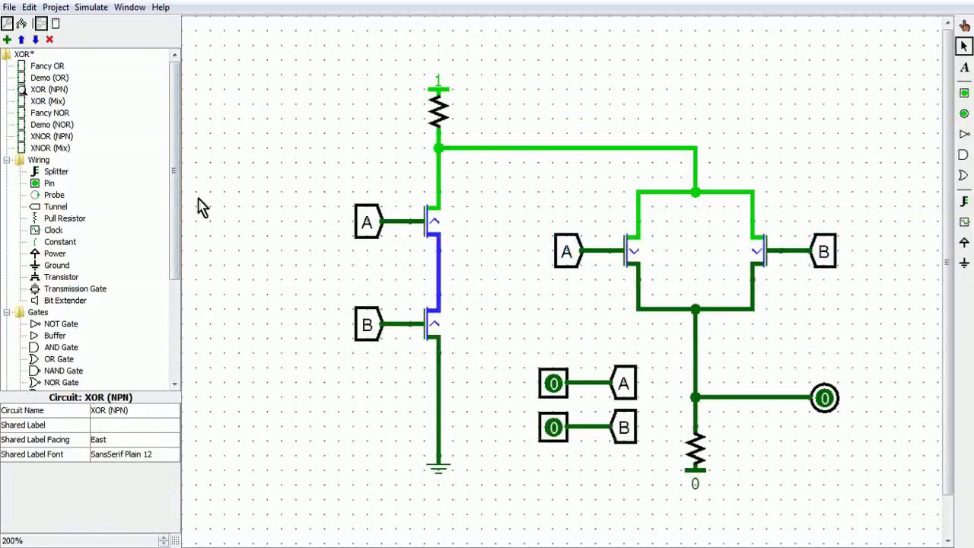
pyautogui.doubleClick(47, 102)
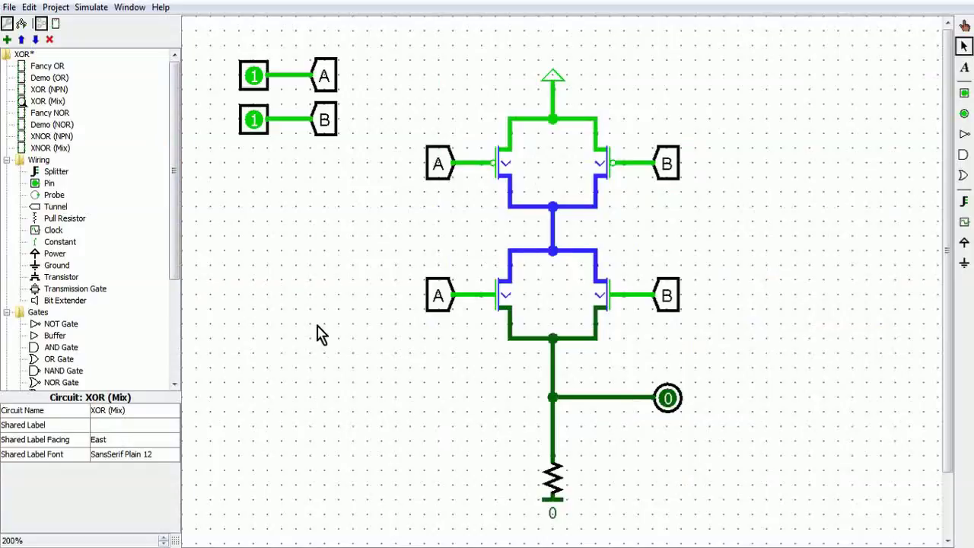
pyautogui.moveTo(392, 104); pyautogui.dragTo(385, 183)
pyautogui.hotkey('ctrl', 'r')
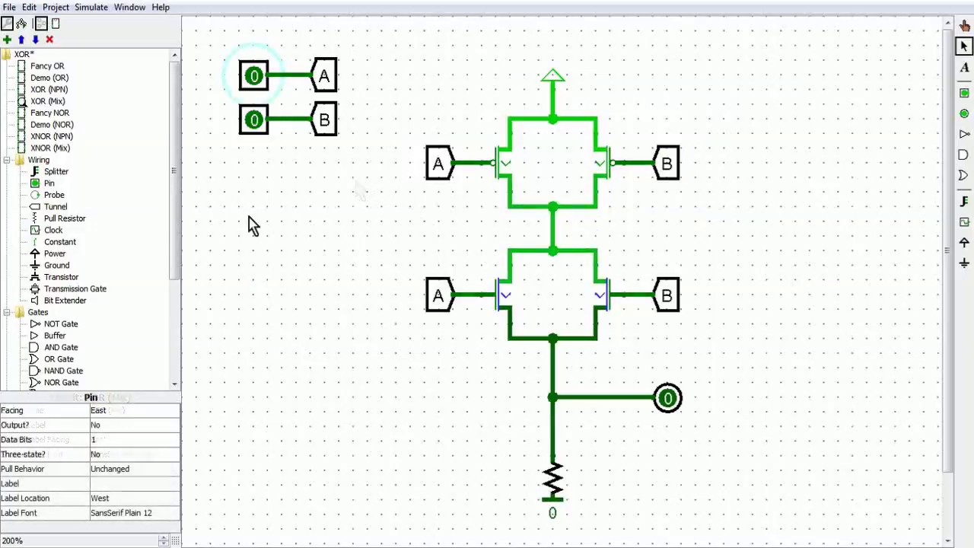